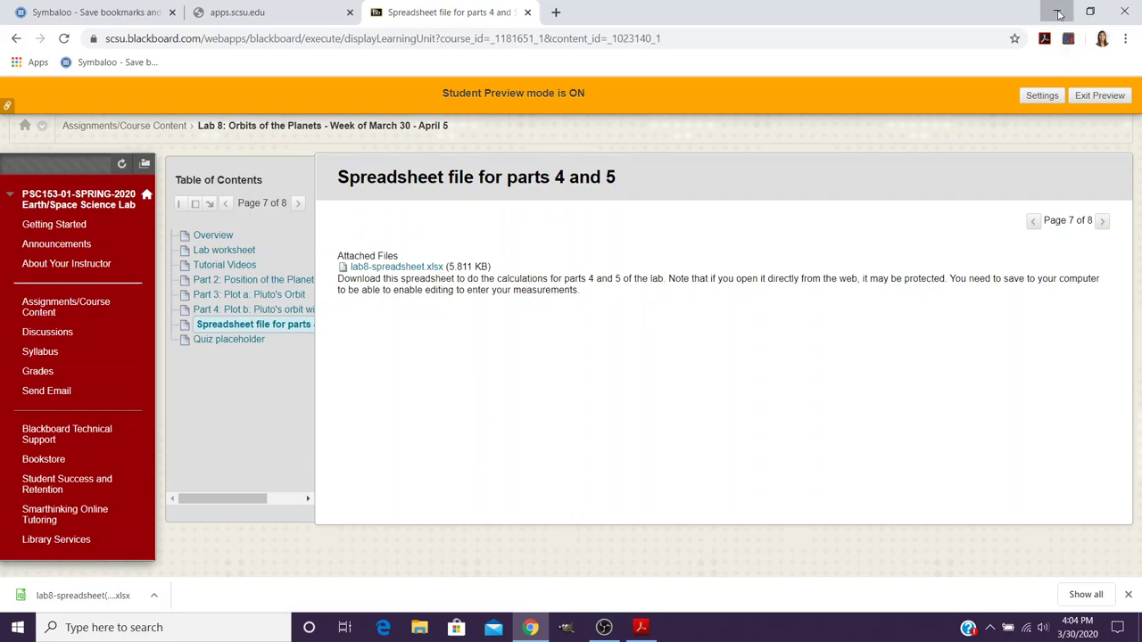
Minimize Chrome and select lab8-spreadsheet(1) in File Explorer's Downloads folder.
click(1057, 13)
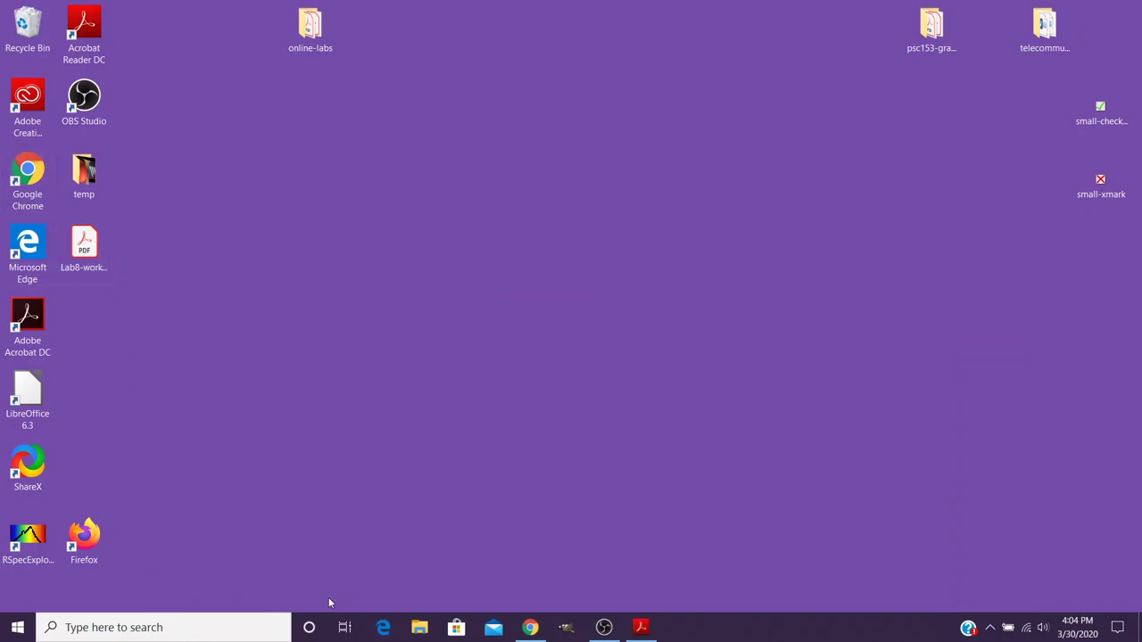
click(422, 630)
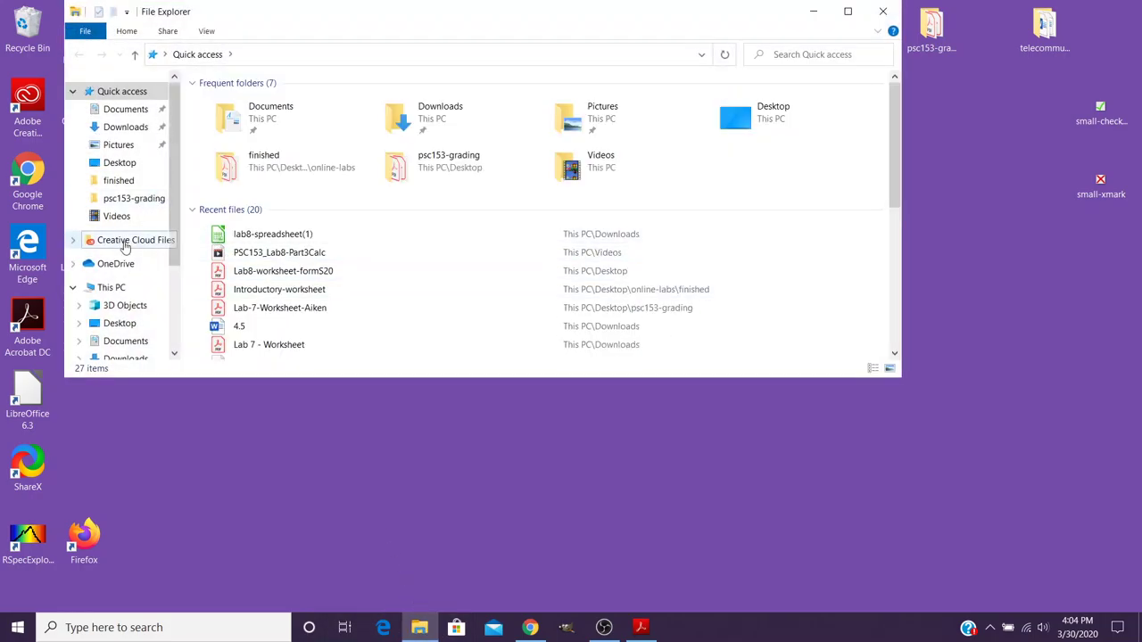
click(121, 128)
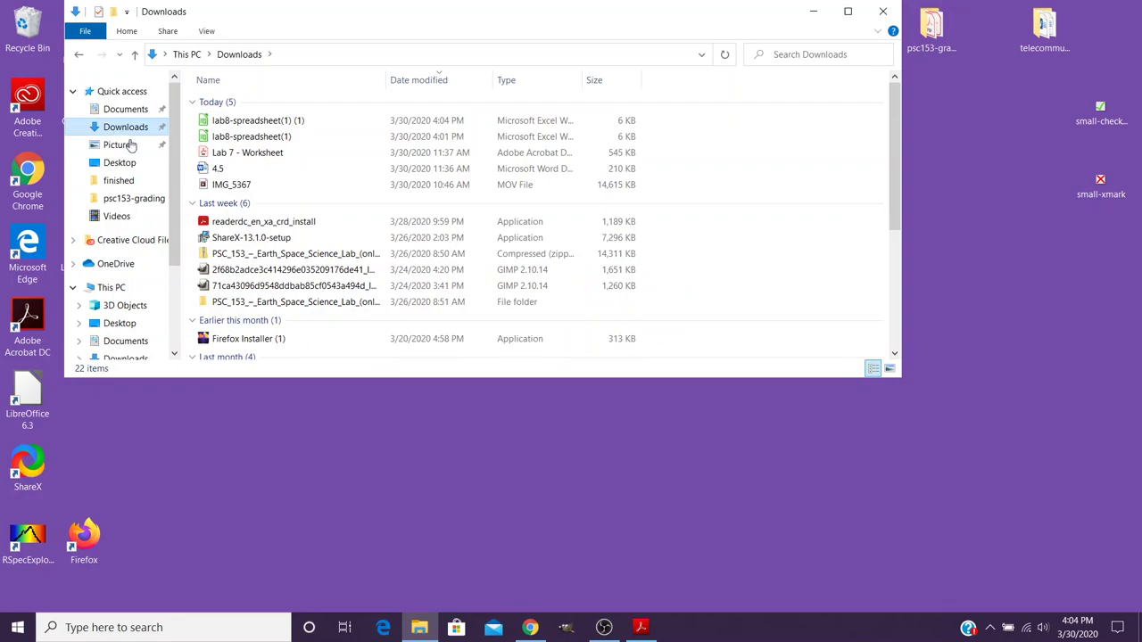
click(235, 139)
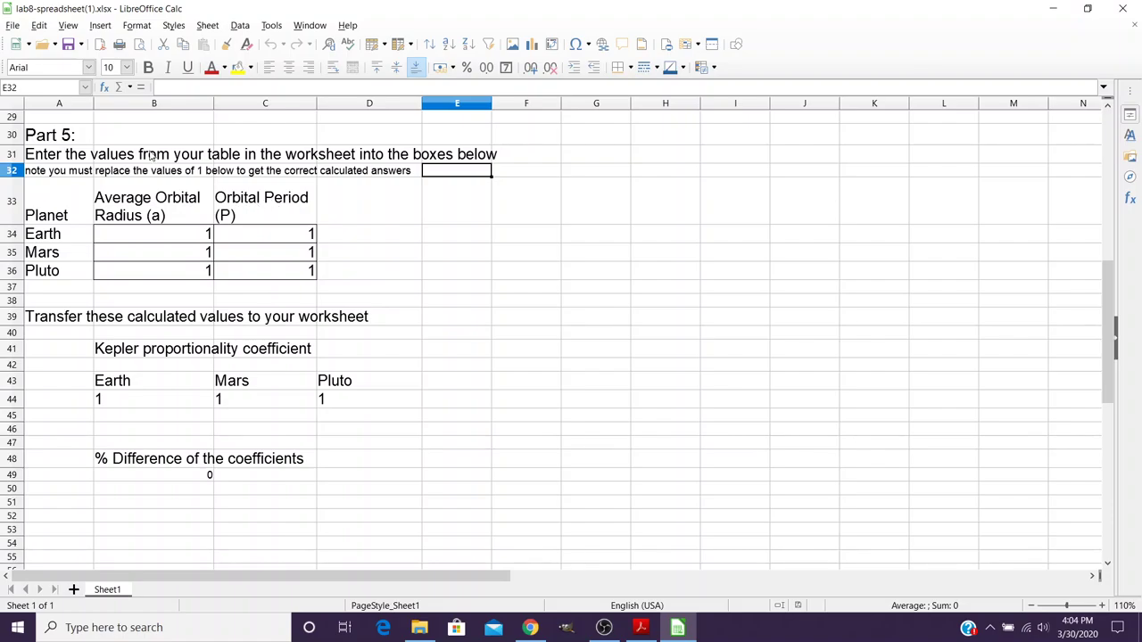
Scroll to the top of the sheet to show the Part 4 measurement table.
scroll(402, 291, up, 4)
scroll(402, 292, up, 2)
scroll(403, 292, up, 4)
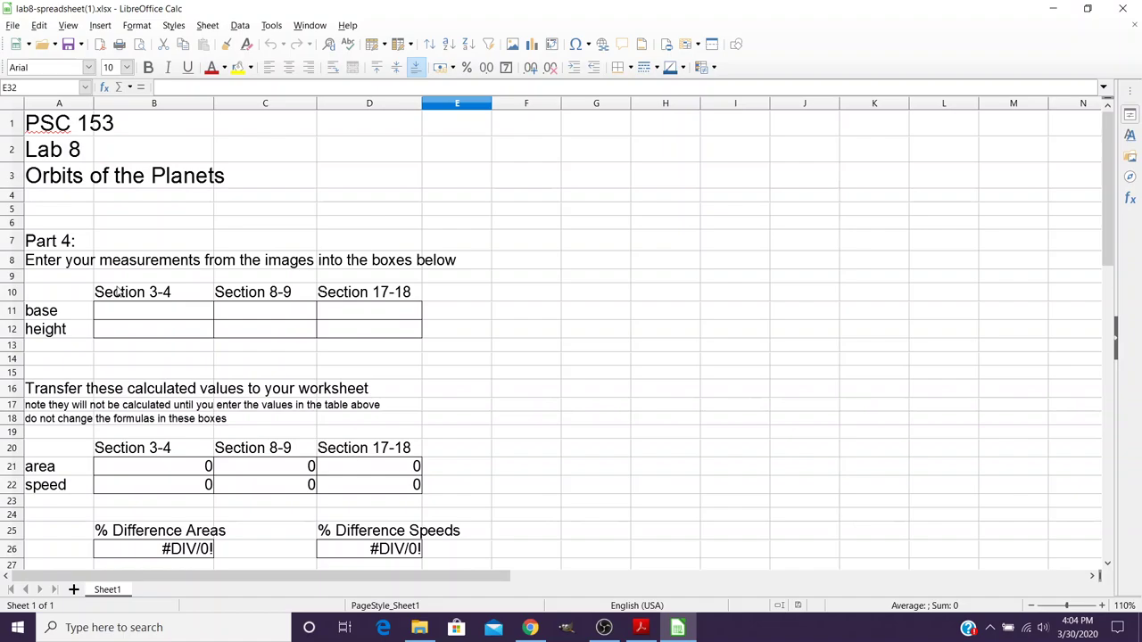
Enter 81 in B11 and 256 in B12 as Section 3-4's base and height.
click(159, 318)
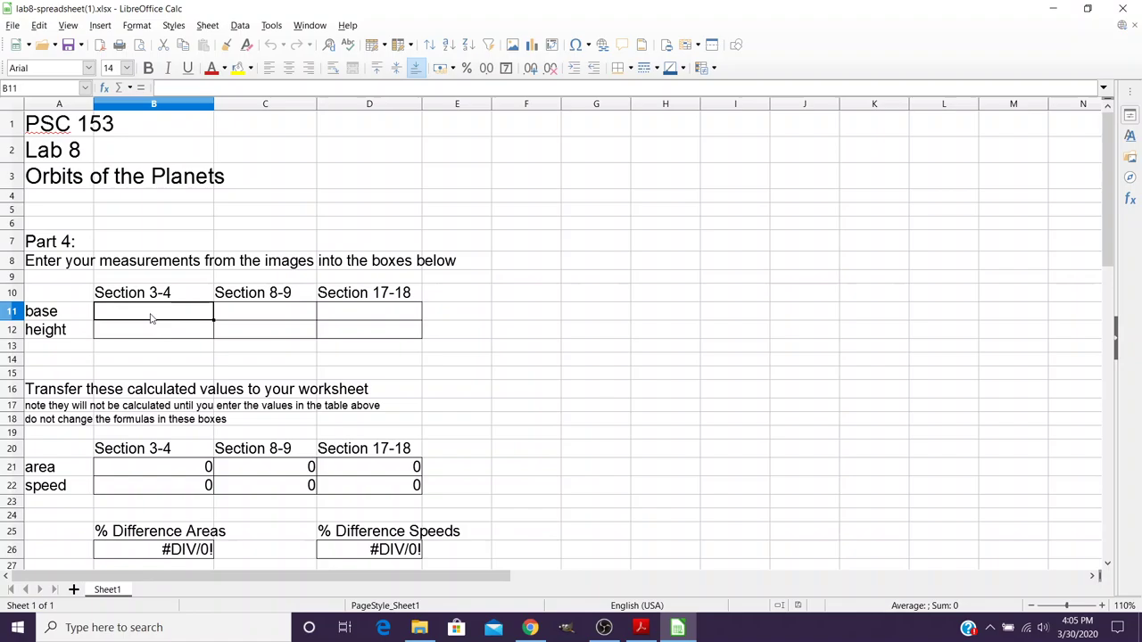
text(81)
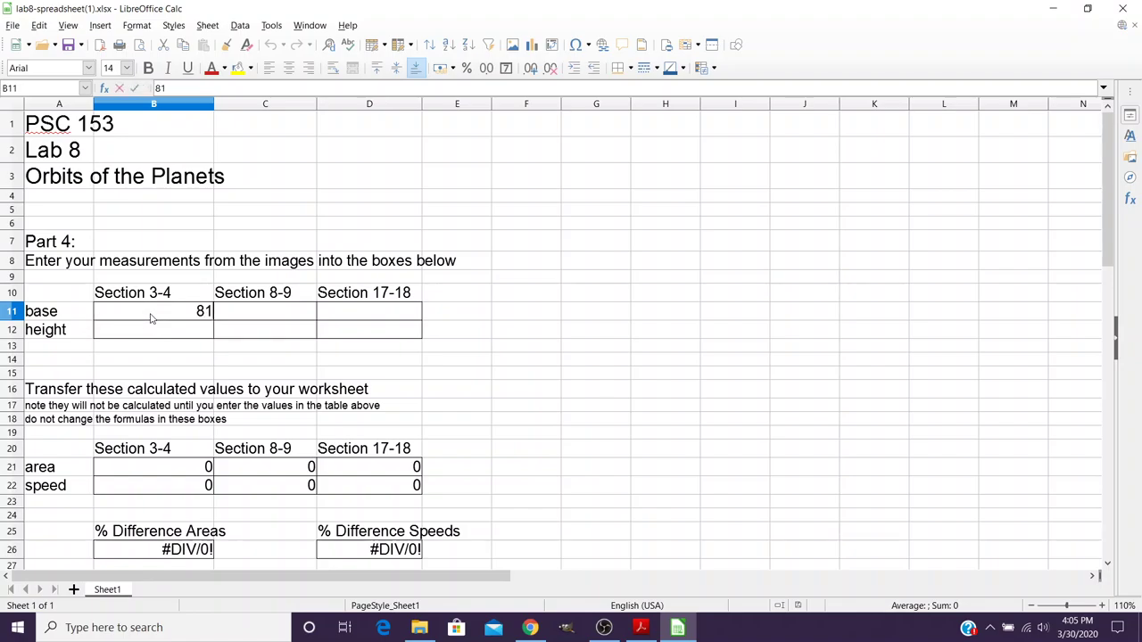
click(153, 332)
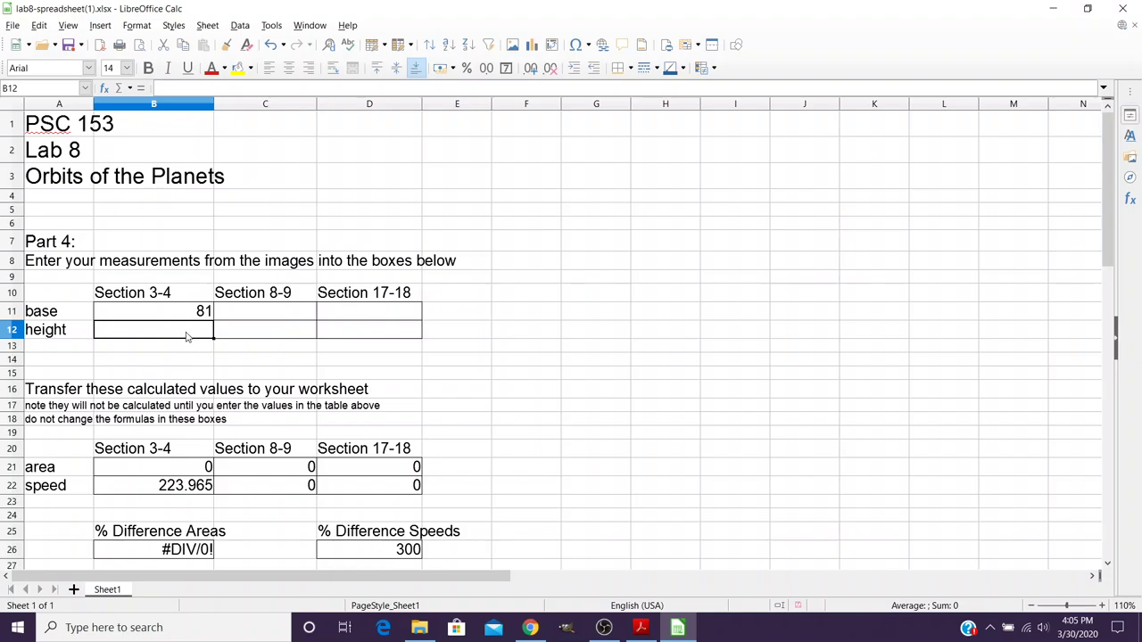
text(256)
key(Return)
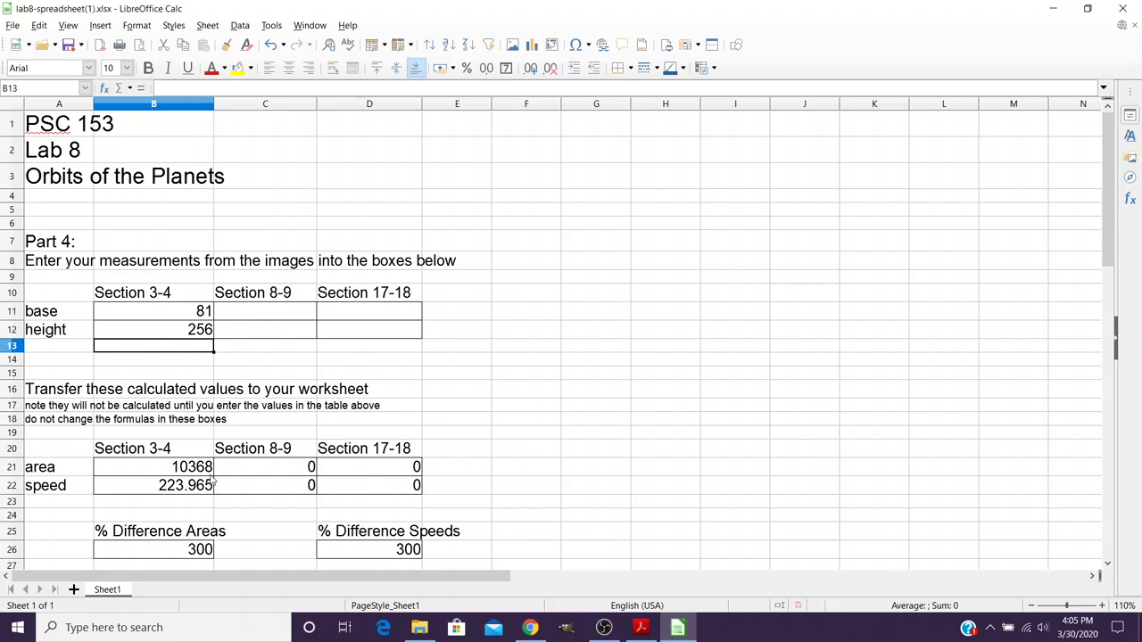
Scroll down to the Part 5 planet table and select Earth's orbital radius cell B34.
scroll(254, 485, down, 2)
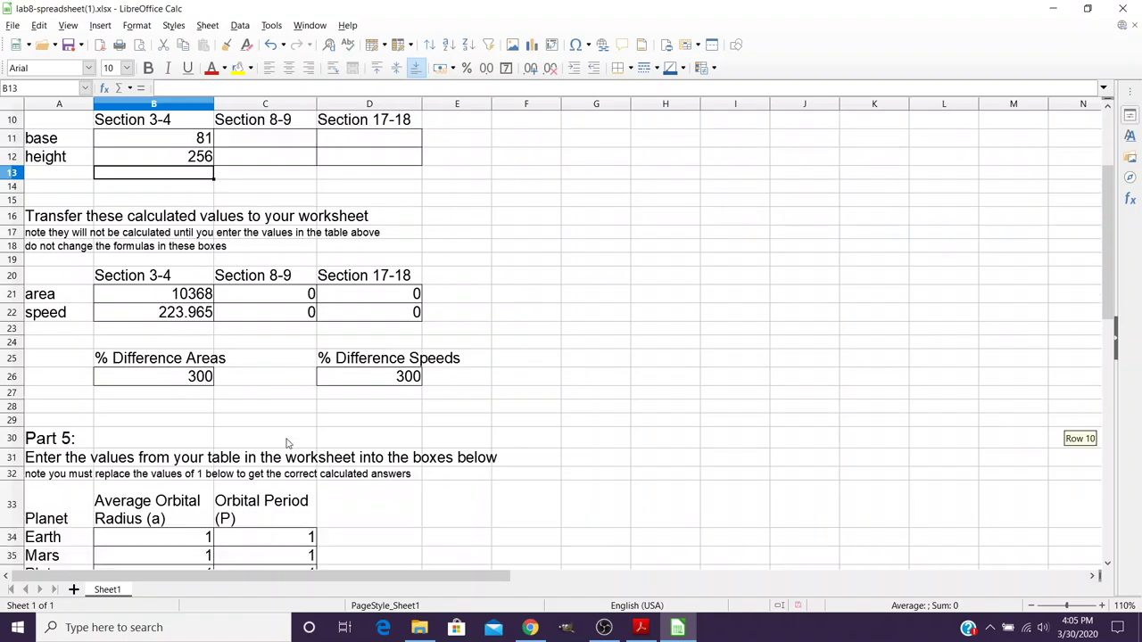
scroll(288, 444, down, 1)
scroll(288, 445, down, 1)
scroll(288, 444, down, 2)
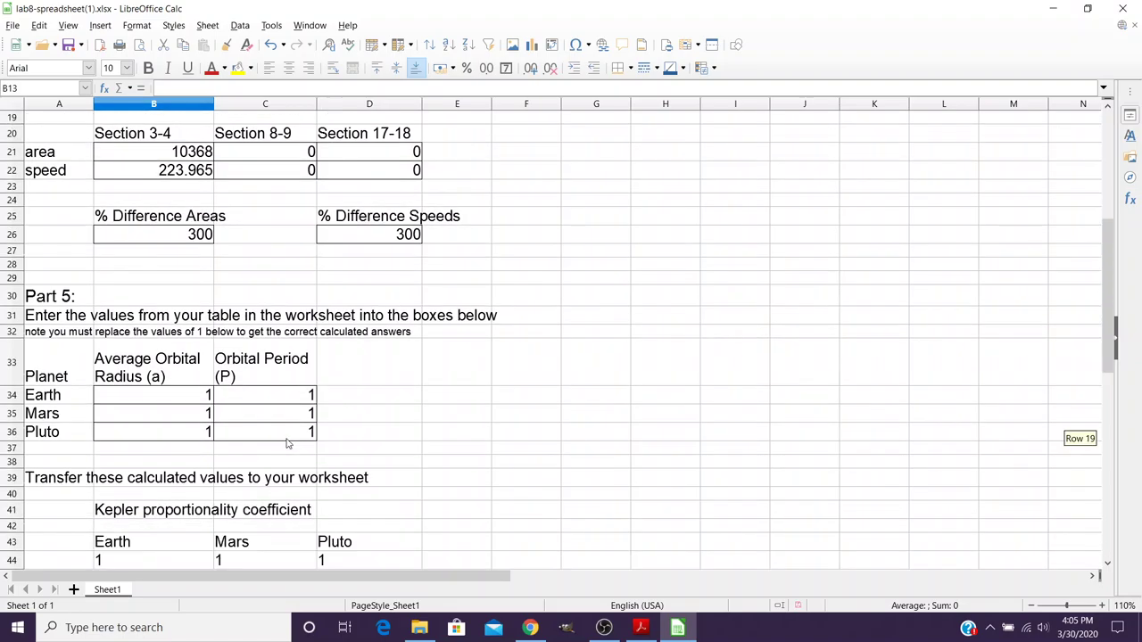
scroll(288, 441, down, 1)
click(153, 352)
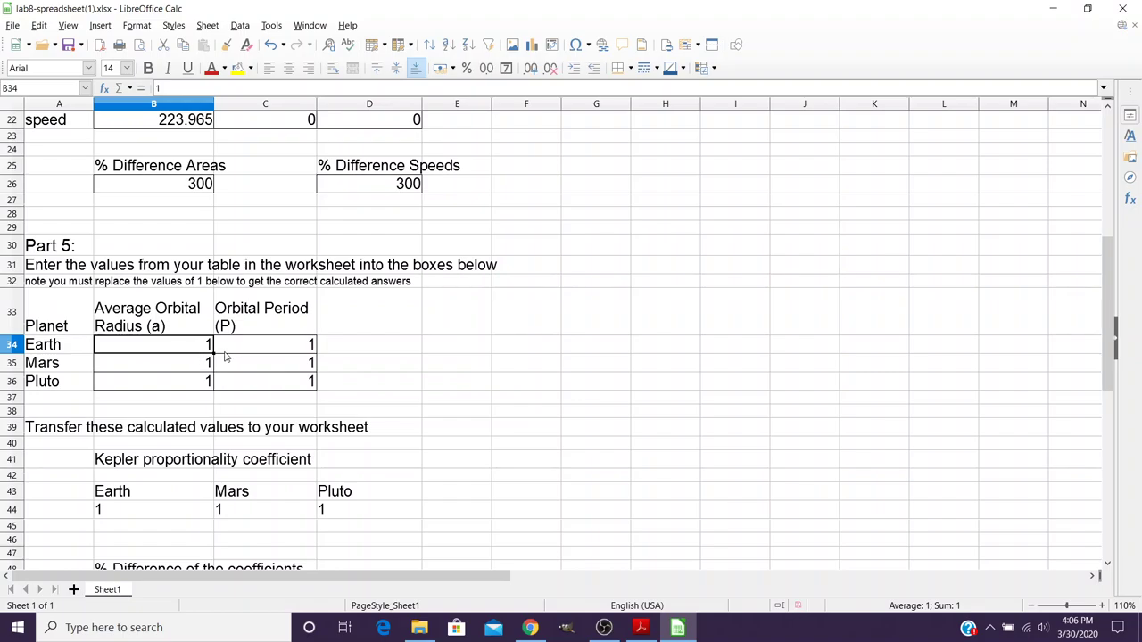
Change Mars's orbital radius in B35 from 1 to 1.523.
click(198, 369)
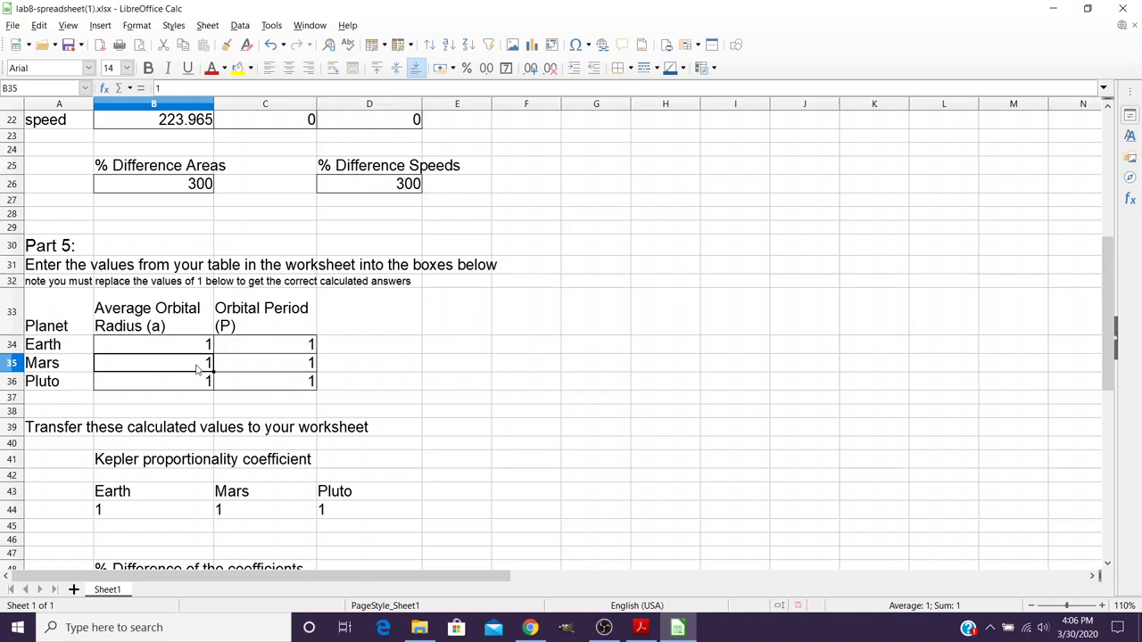
double_click(198, 369)
text(.5)
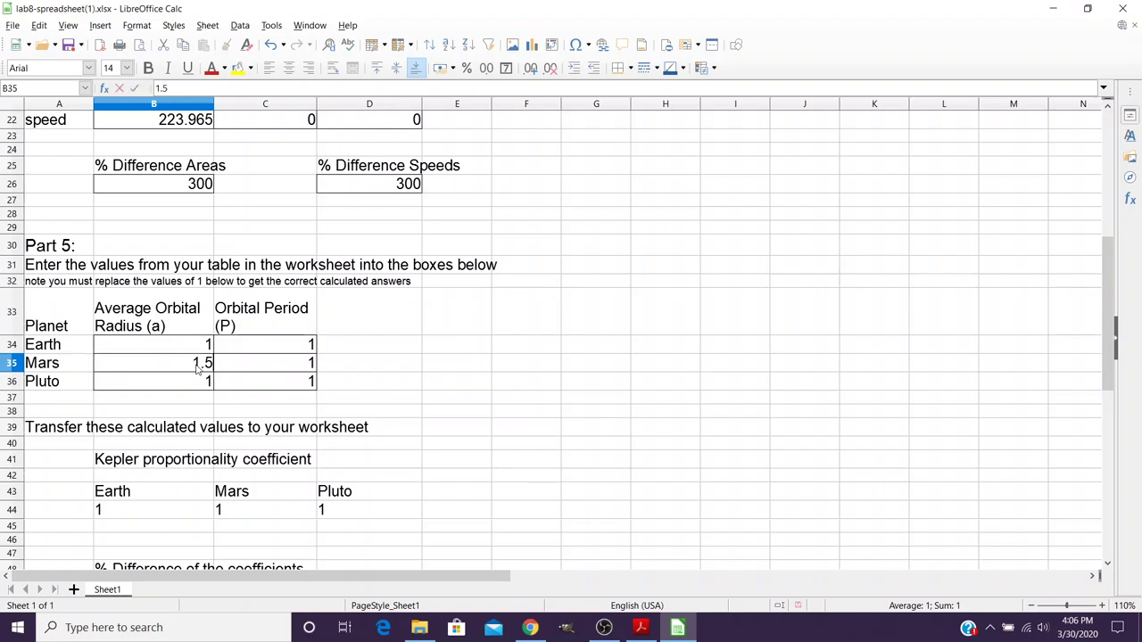
text(23)
click(197, 382)
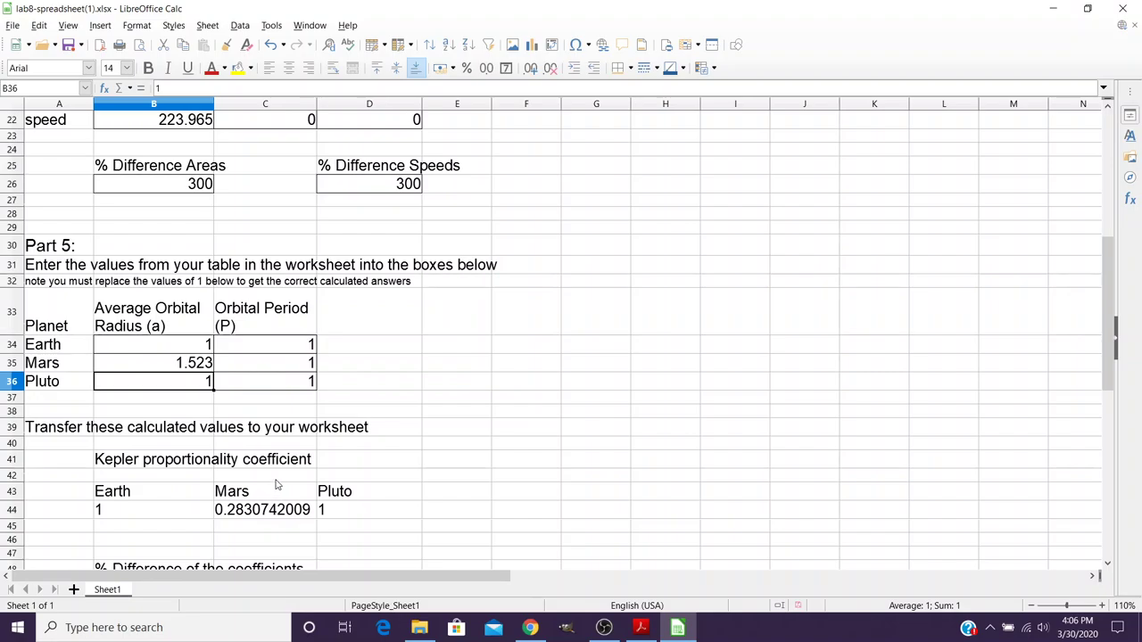
Close the spreadsheet in Calc, discarding the changes with Don't Save.
scroll(277, 484, up, 5)
scroll(277, 484, up, 2)
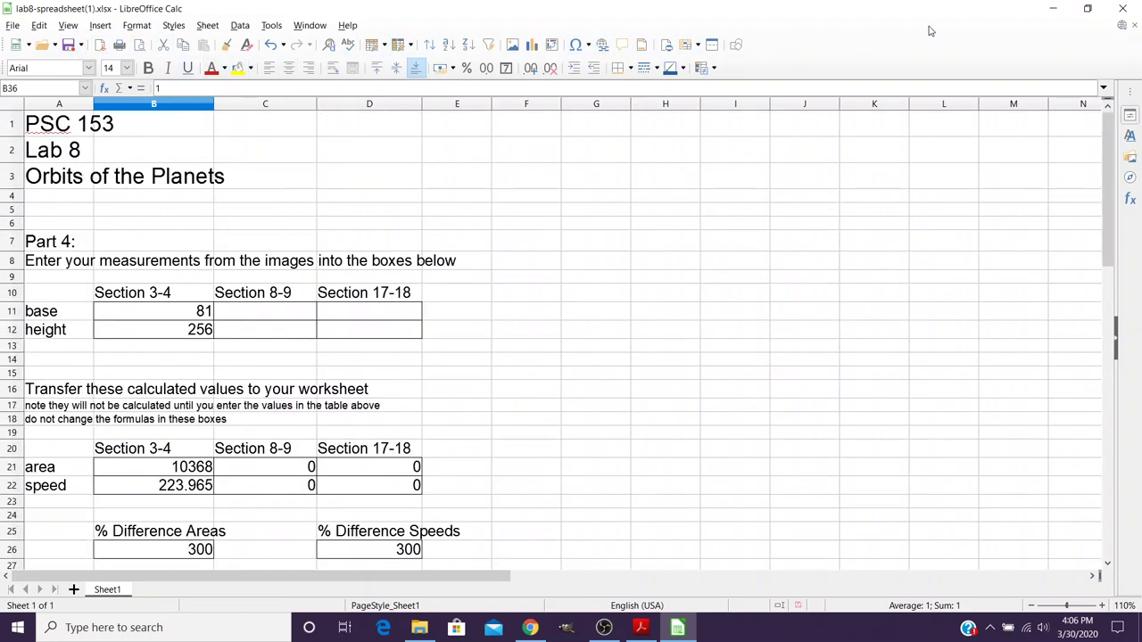
click(1122, 8)
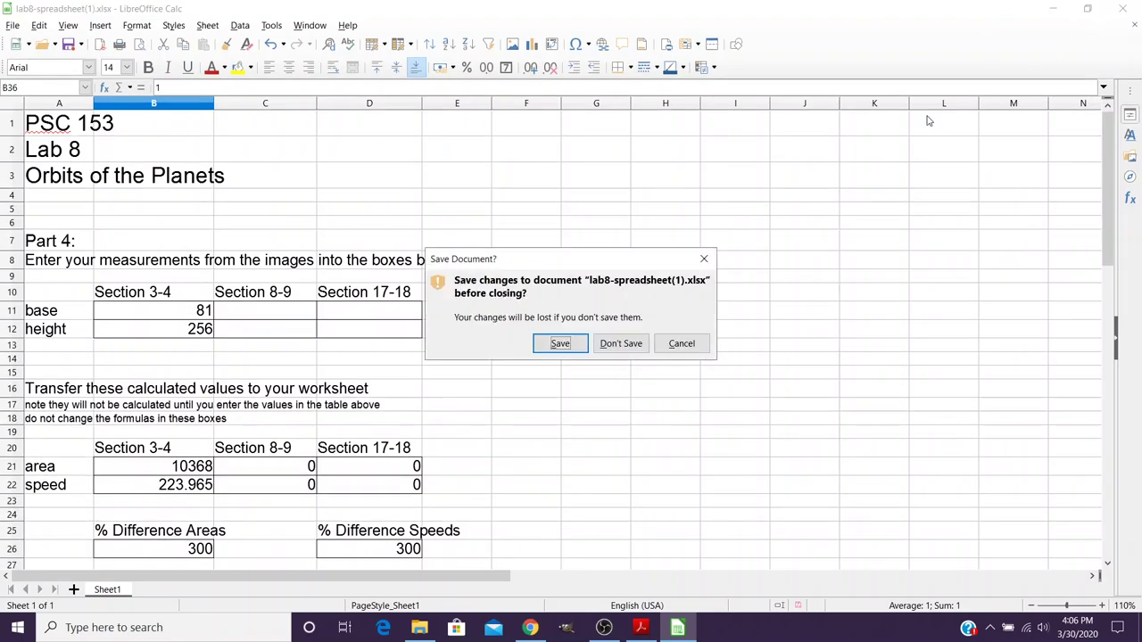
click(620, 344)
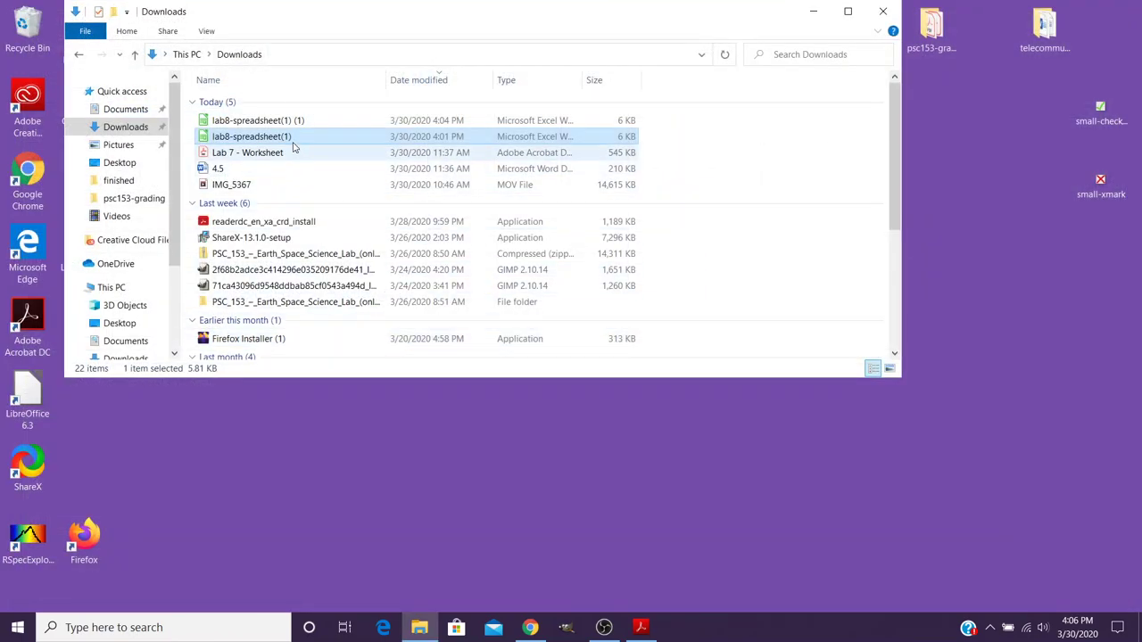
Reopen lab8-spreadsheet(1) from Downloads with Excel via Open with.
double_click(267, 136)
right_click(269, 135)
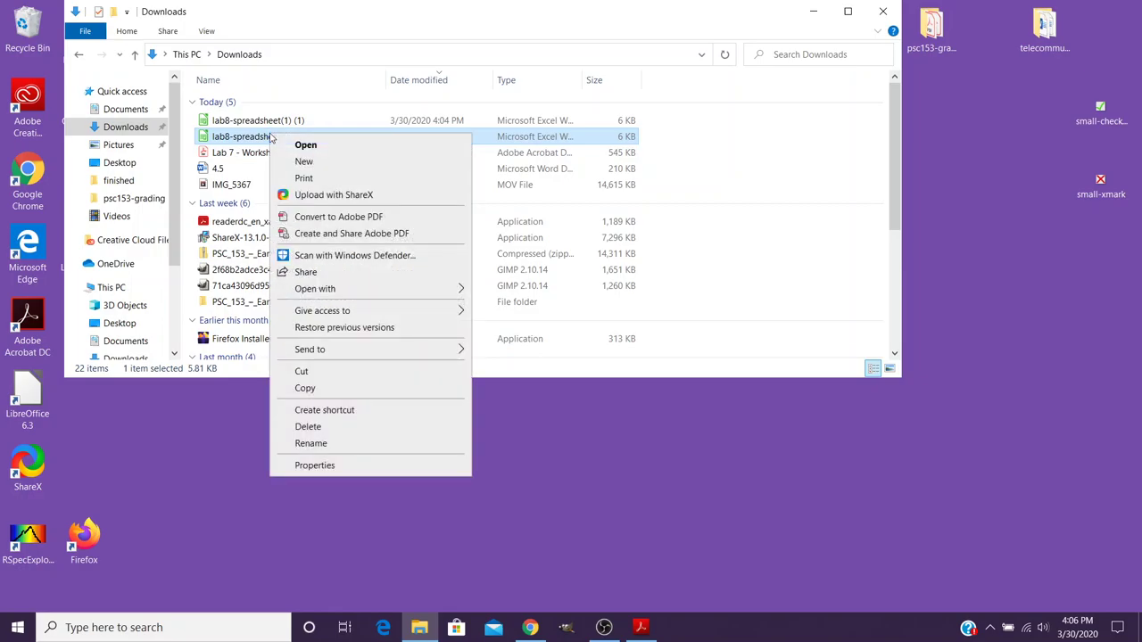
mouse_move(374, 288)
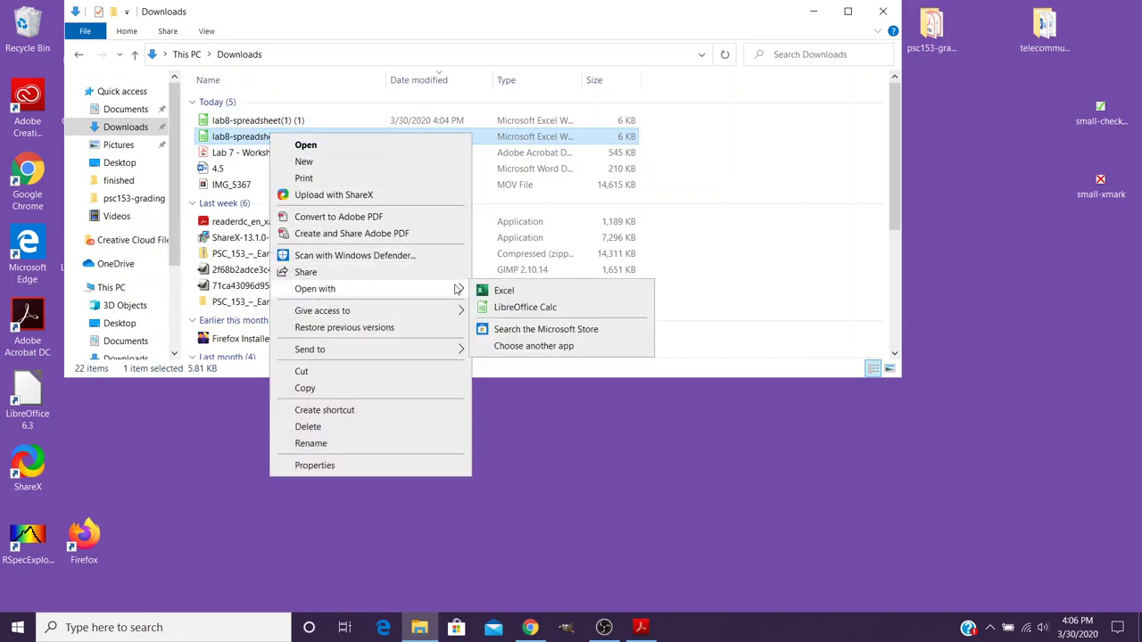
click(499, 292)
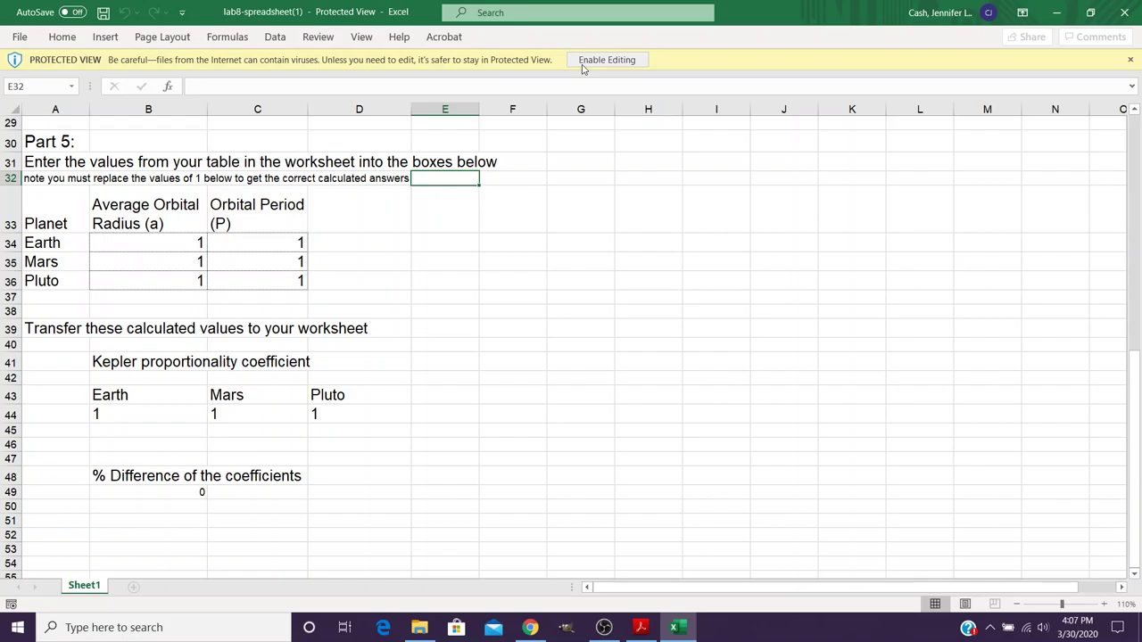
Enable editing on the protected-view sheet in Excel and scroll to the top.
click(584, 64)
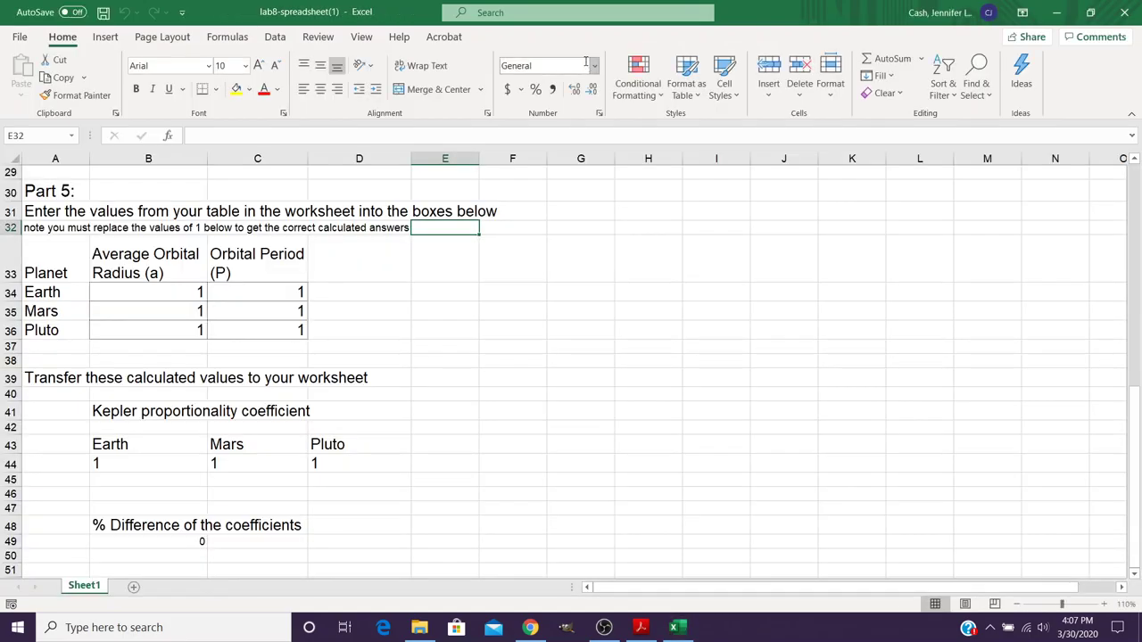
scroll(479, 256, up, 7)
scroll(479, 256, up, 3)
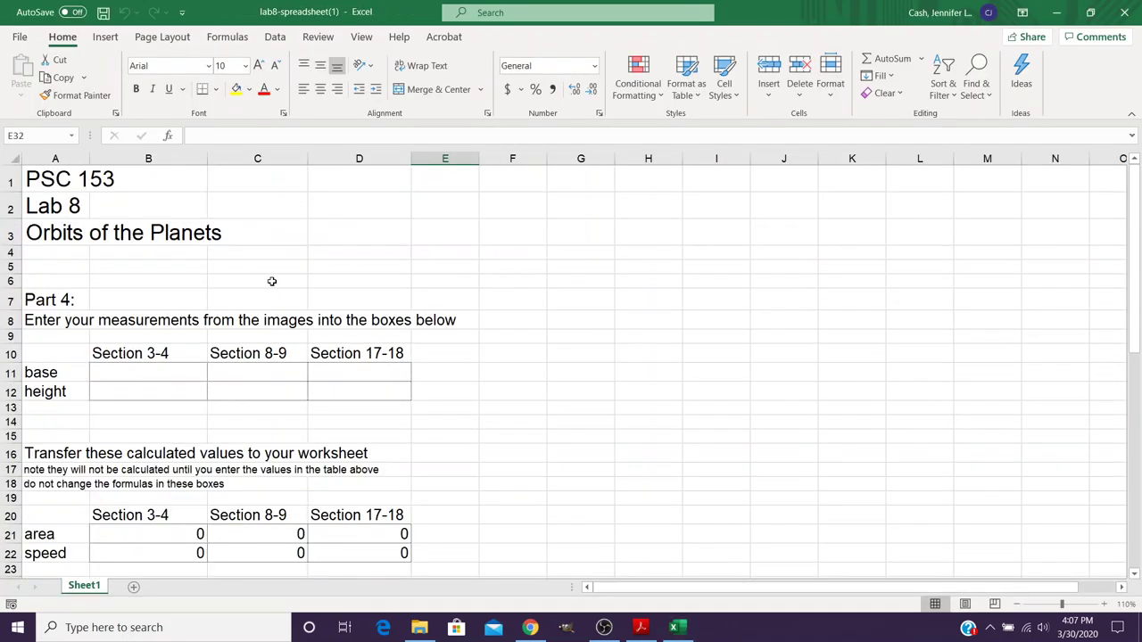
Enter 81 as the Section 3-4 base in B11, correcting a mistyped 256.
click(162, 372)
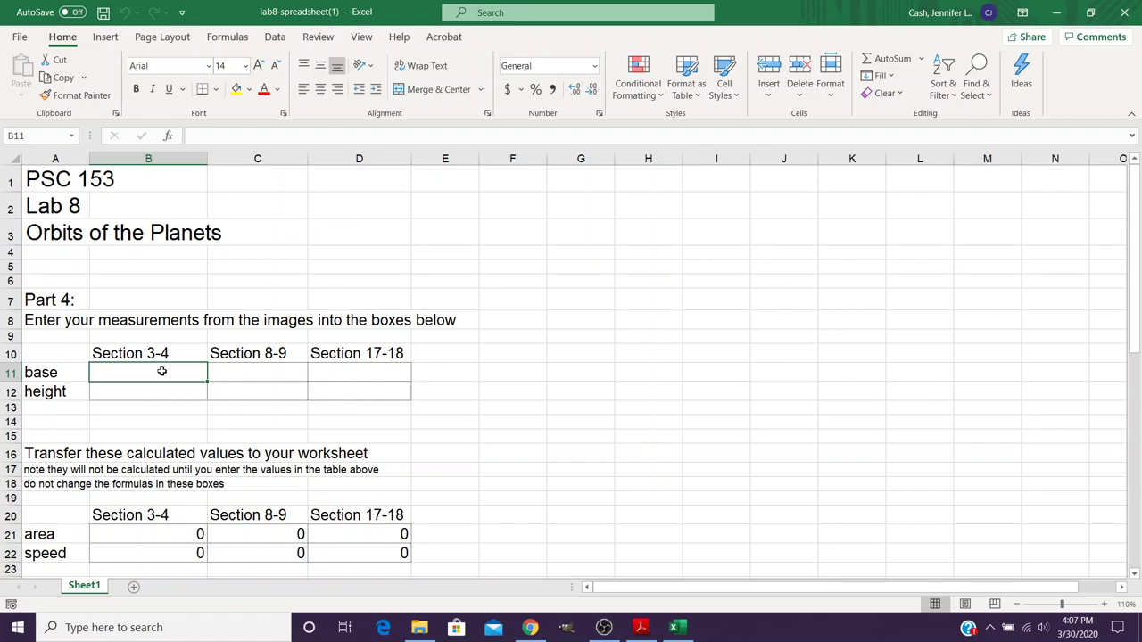
text(256)
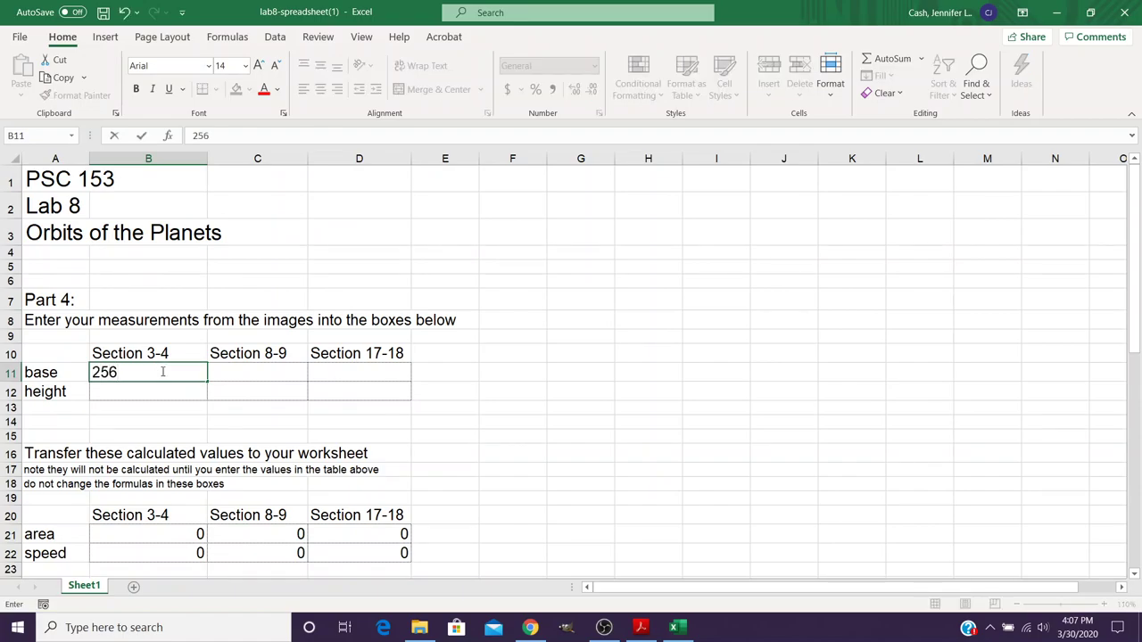
key(BackSpace)
key(BackSpace)
key(BackSpace)
text(8)
text(1)
key(Return)
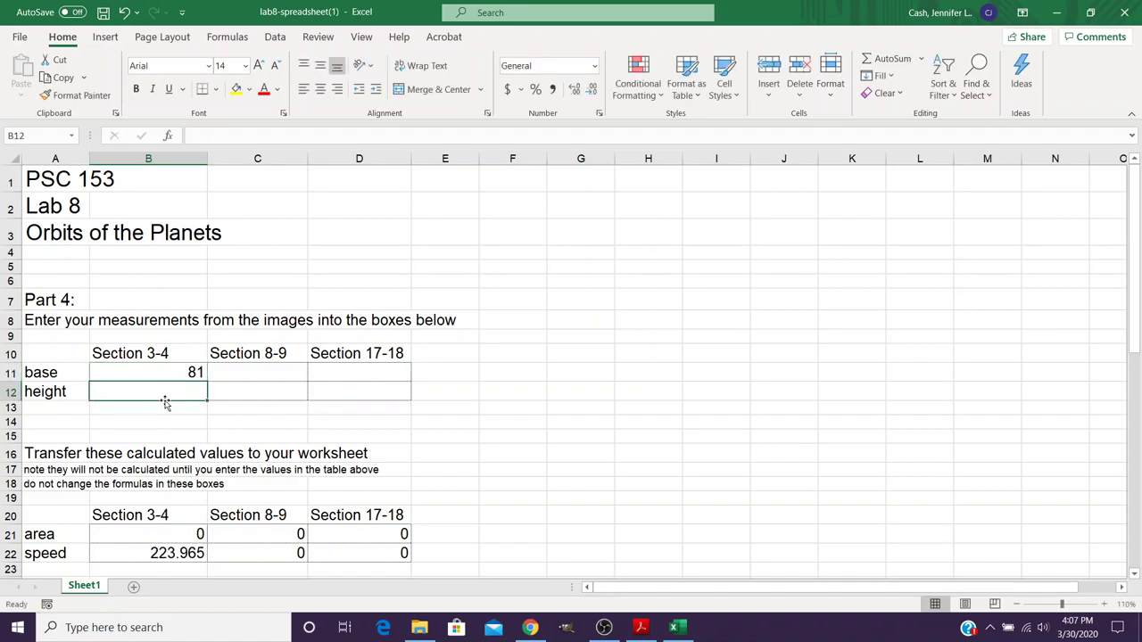
scroll(271, 401, down, 2)
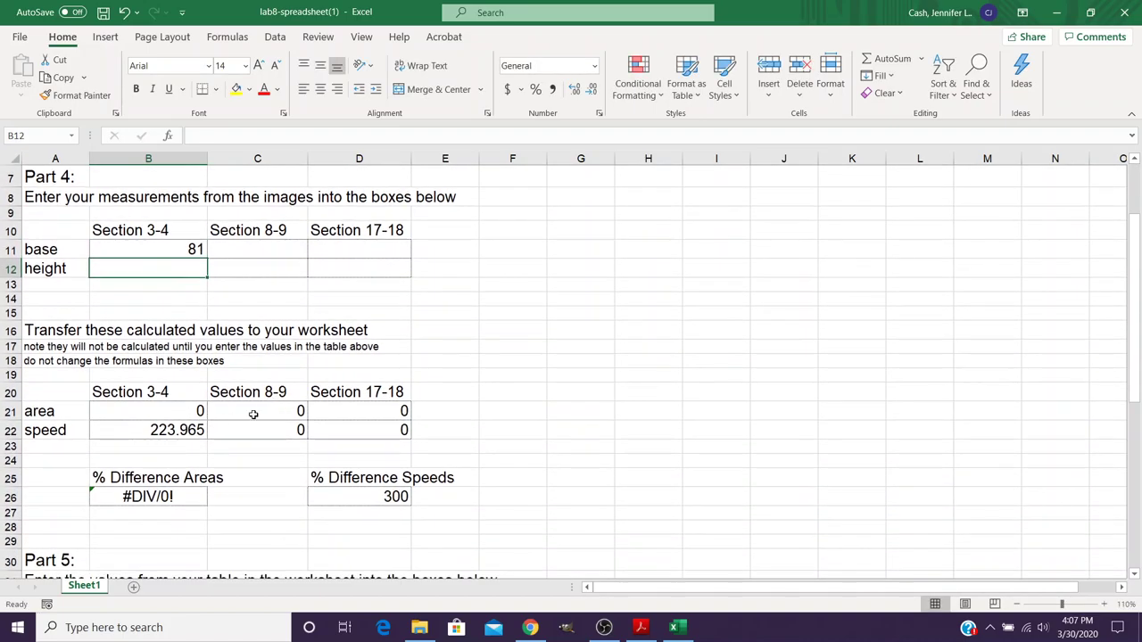
scroll(216, 419, down, 3)
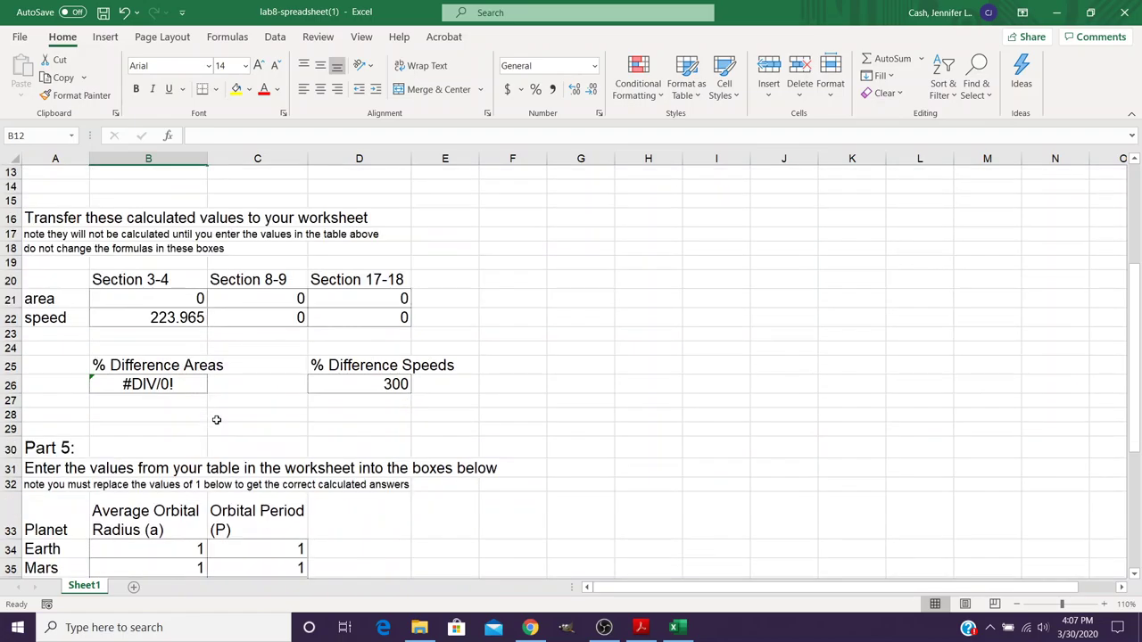
scroll(216, 420, down, 2)
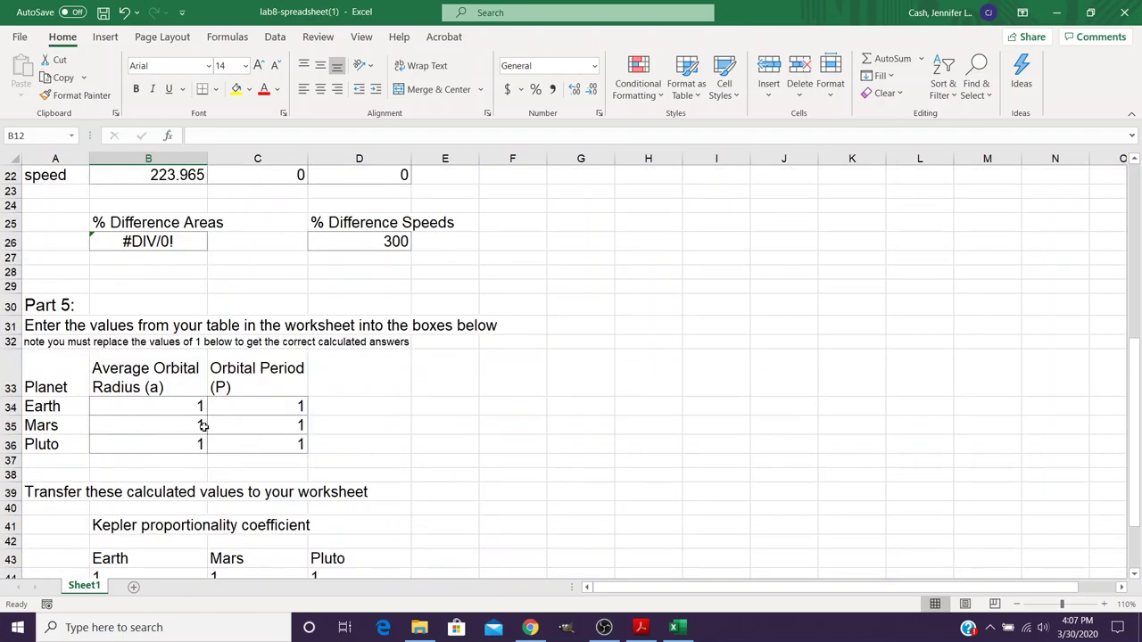
scroll(204, 425, down, 1)
scroll(205, 425, down, 2)
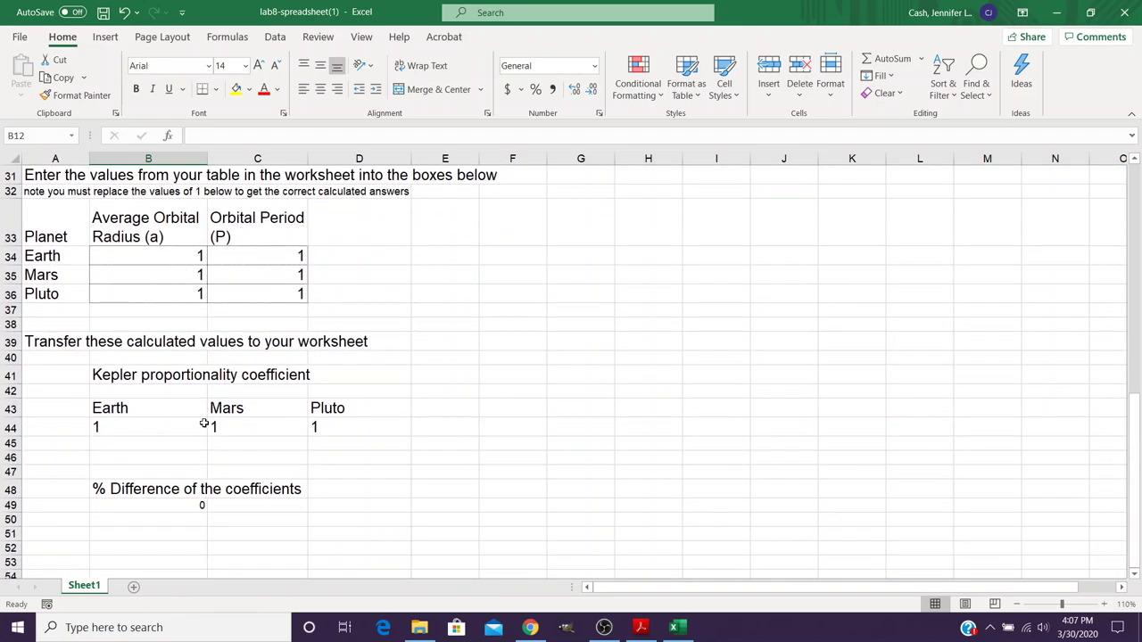
scroll(204, 424, up, 2)
scroll(204, 425, up, 3)
scroll(205, 425, up, 5)
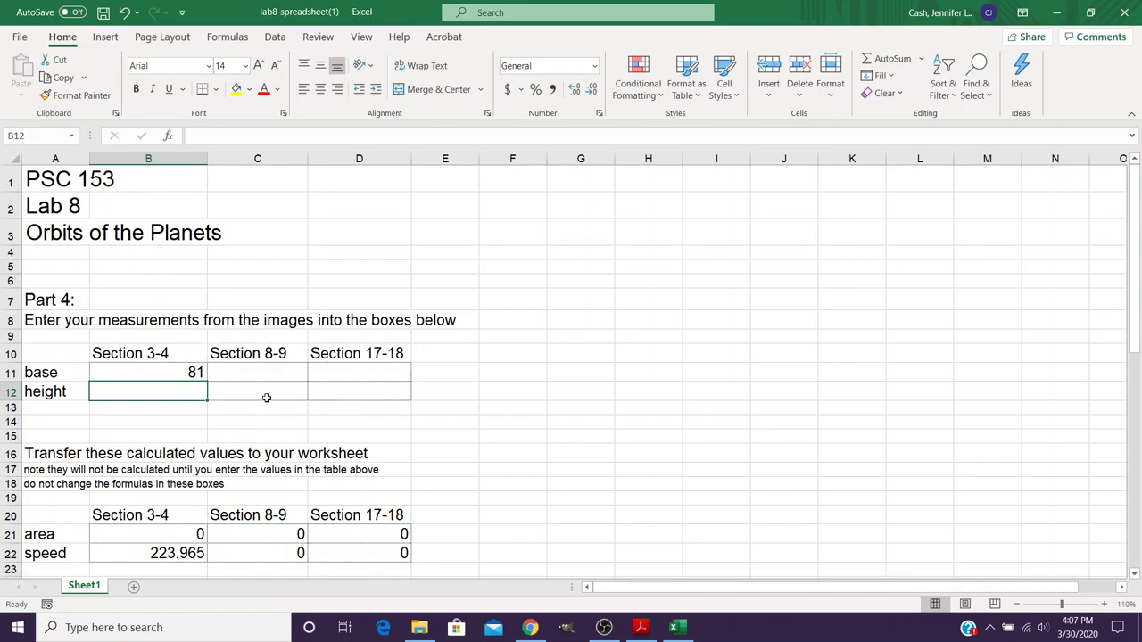
scroll(266, 397, down, 3)
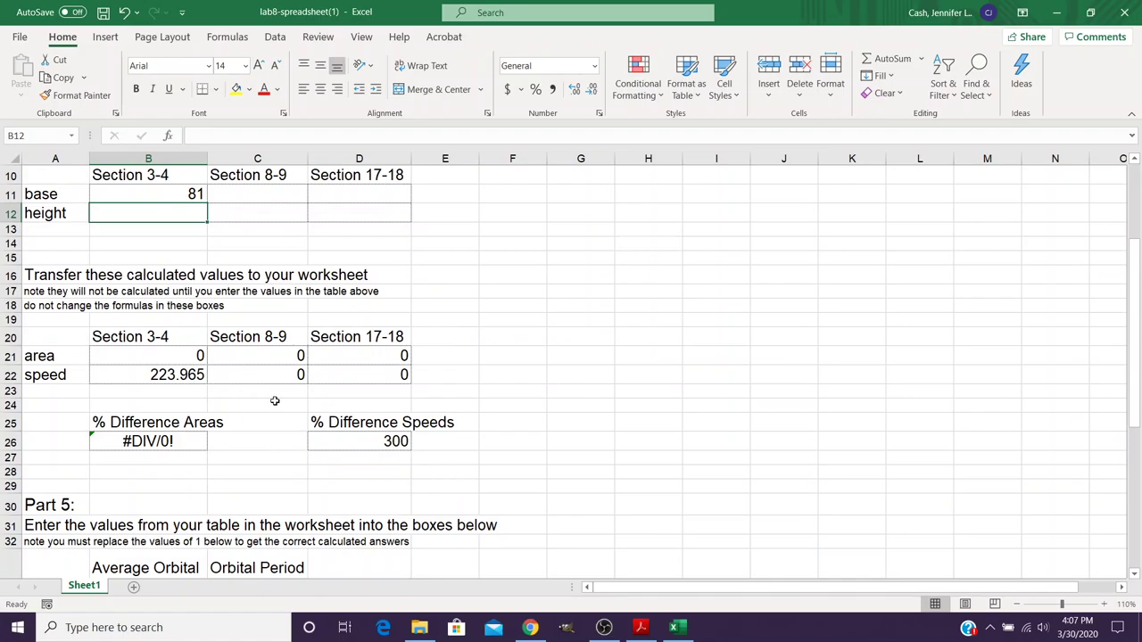
scroll(275, 400, up, 3)
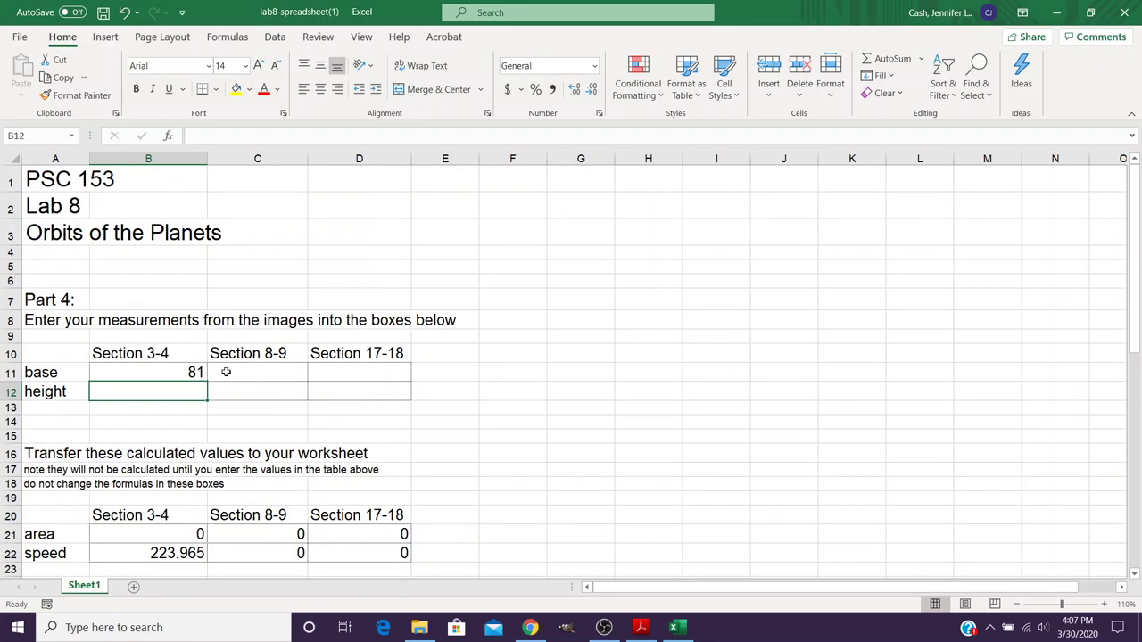